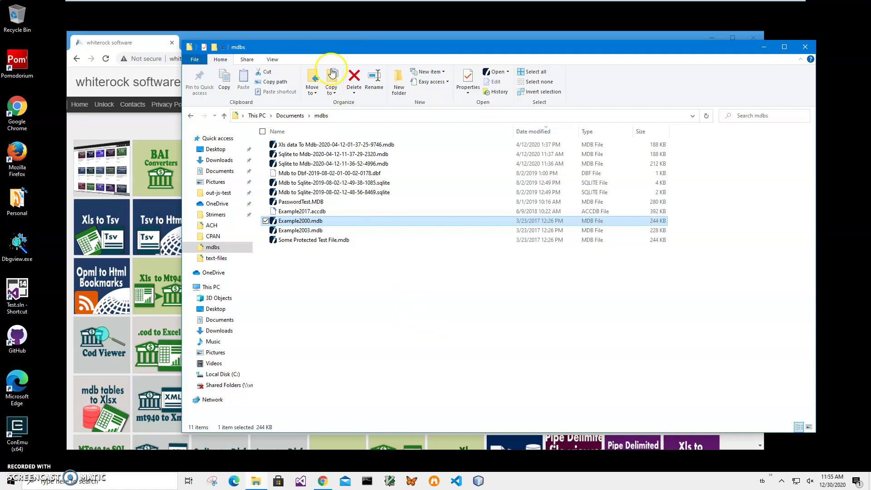
- Shift the mdbs folder window left, select Example2000.mdb and cancel the accidental rename
left_click_drag(330, 45, 239, 45)
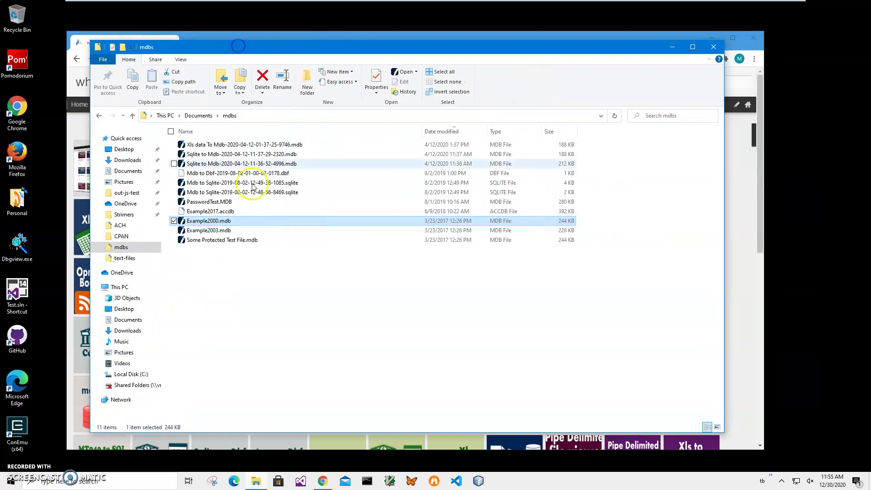
left_click(222, 222)
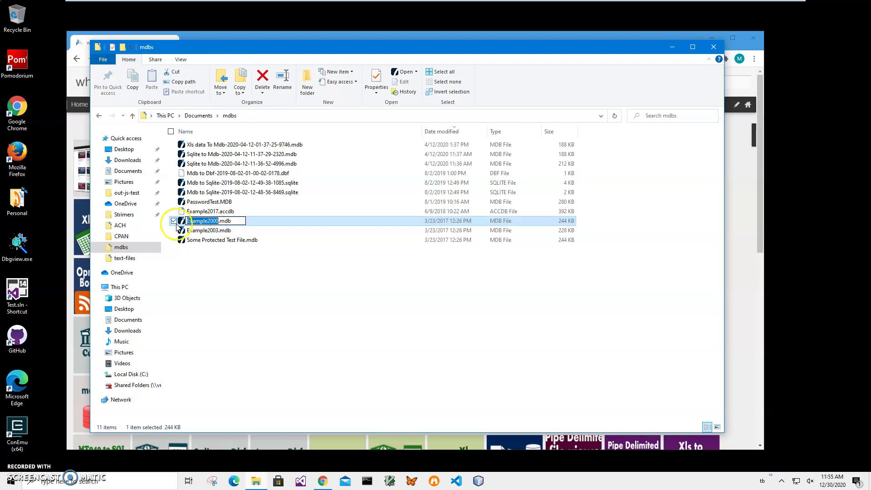
key("Return")
- Open Example2000.mdb in Mdb Viewer as a restored window placed toward the lower right
double_click(340, 219)
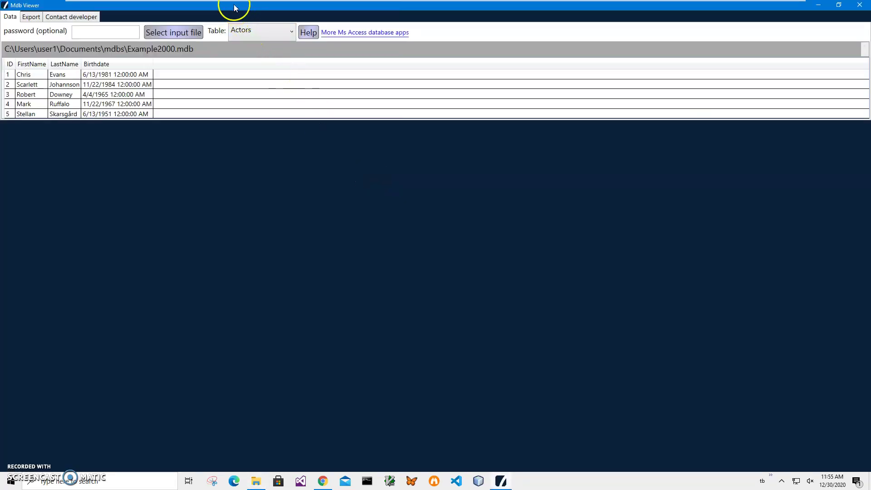
double_click(233, 4)
left_click_drag(240, 42, 422, 145)
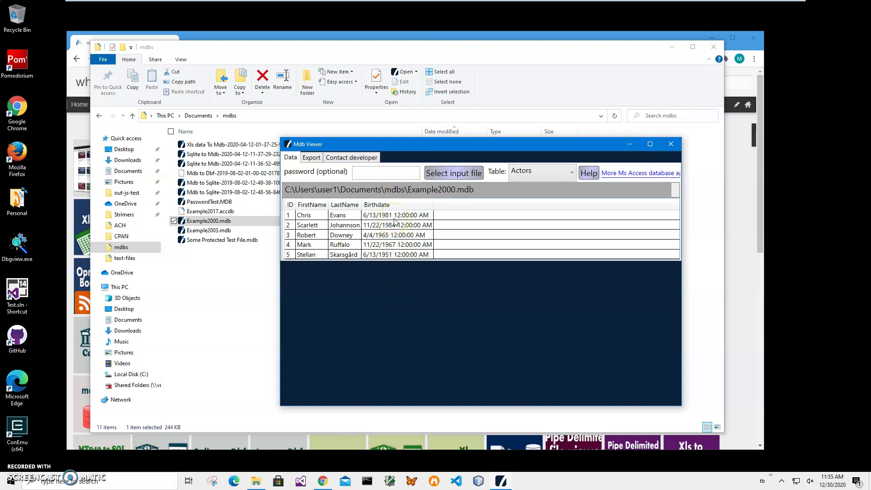
- View the EmptyTable, Actors and Movies tables, then close Mdb Viewer
left_click(543, 176)
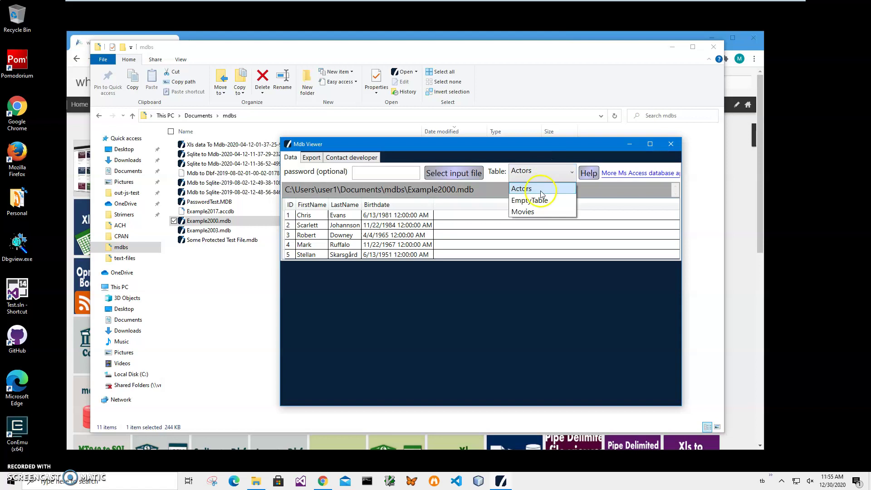
left_click(540, 201)
left_click(538, 177)
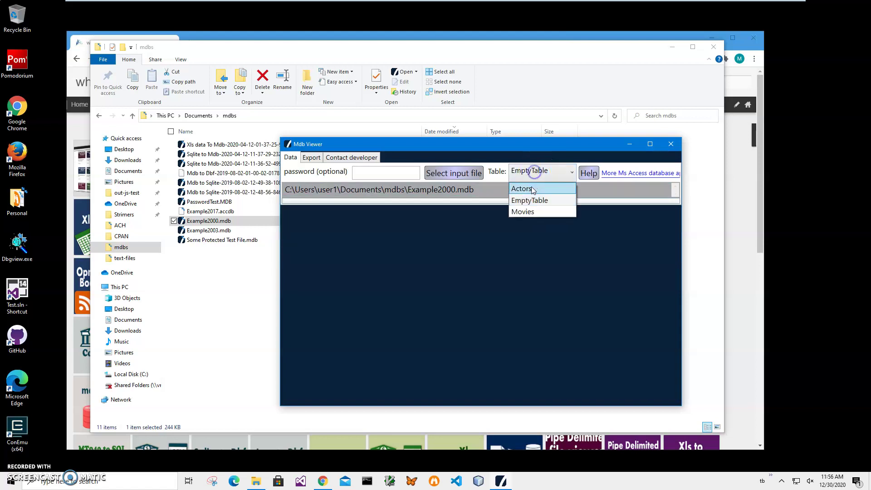
left_click(532, 188)
left_click(532, 176)
left_click(529, 212)
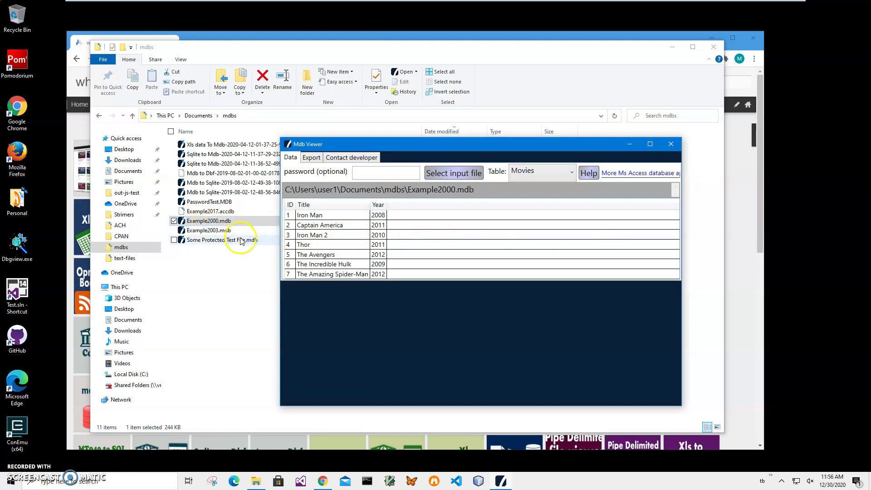
left_click(671, 144)
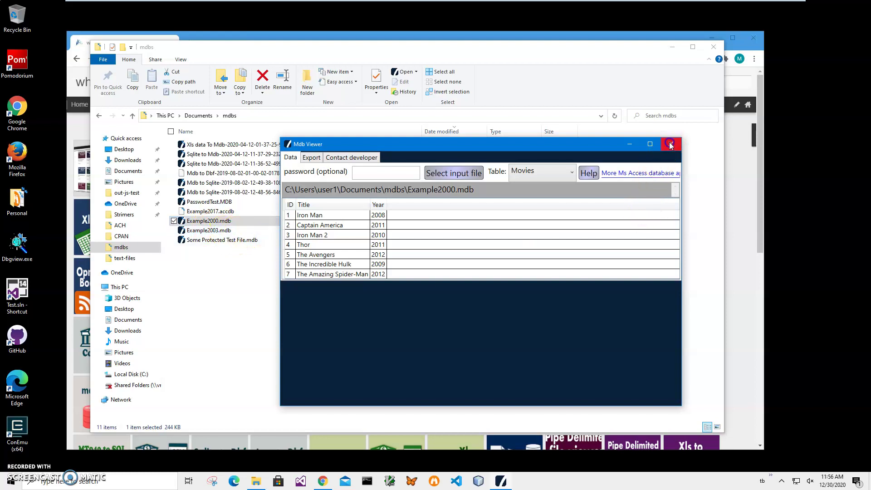
left_click(224, 231)
key("Return")
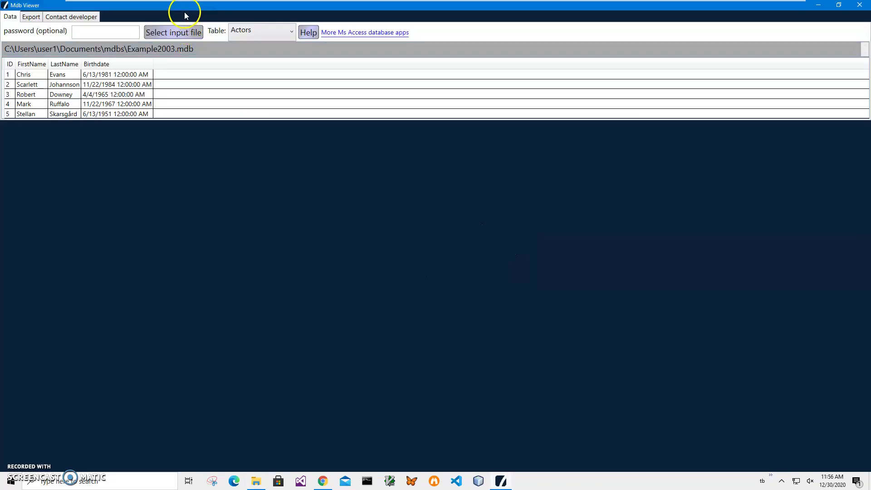
double_click(183, 8)
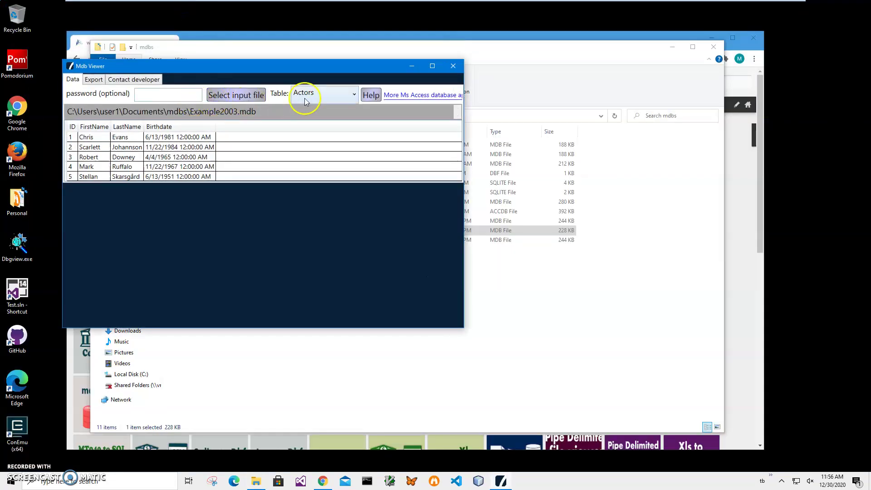
left_click(445, 72)
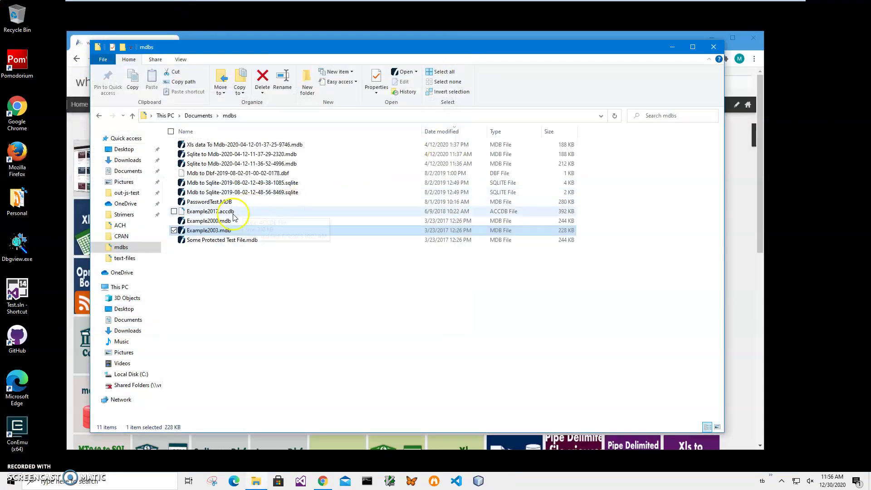
left_click(216, 222)
double_click(216, 222)
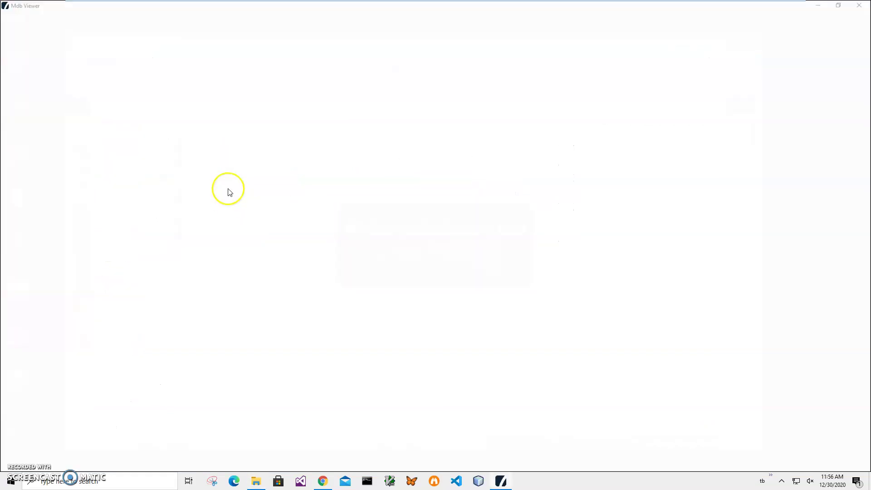
double_click(136, 9)
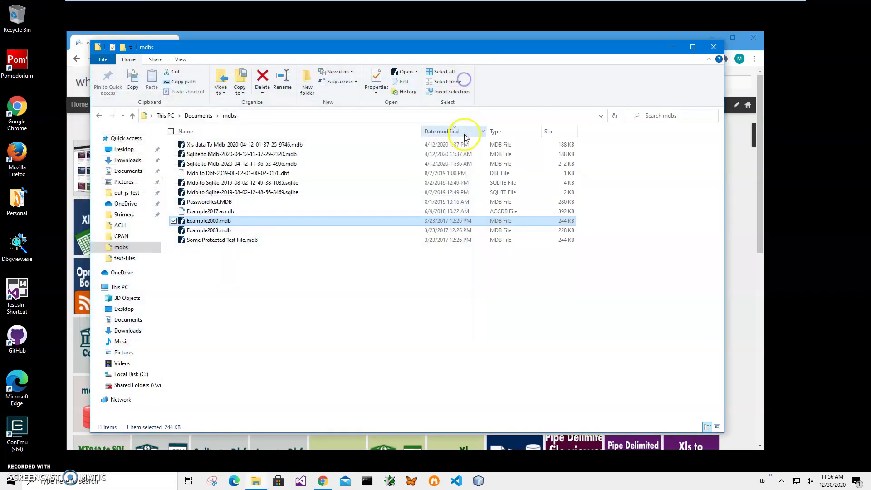
left_click(465, 79)
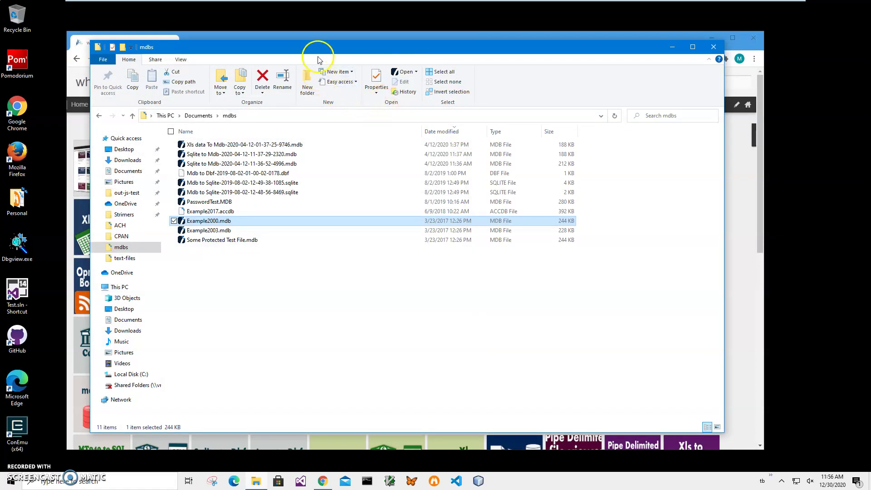
left_click_drag(312, 52, 407, 66)
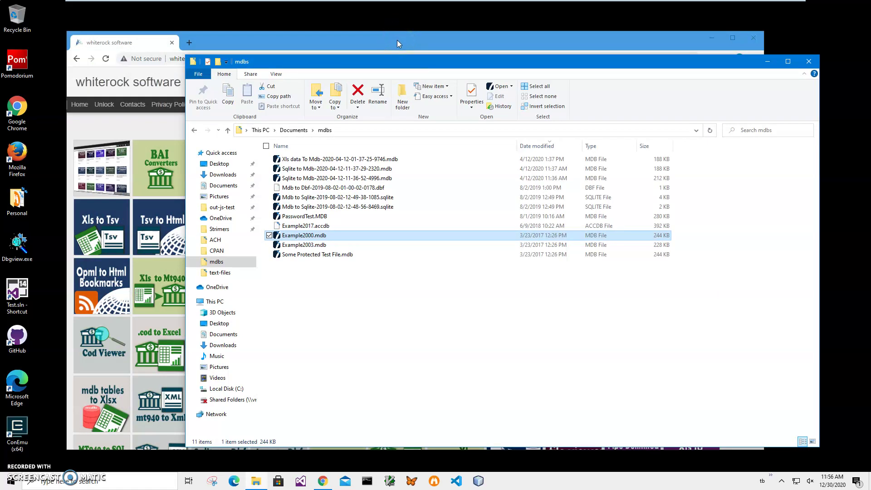
- Search the whiterock software site for 'mdb' and pick the 'convert mdb to text file' result
left_click(397, 43)
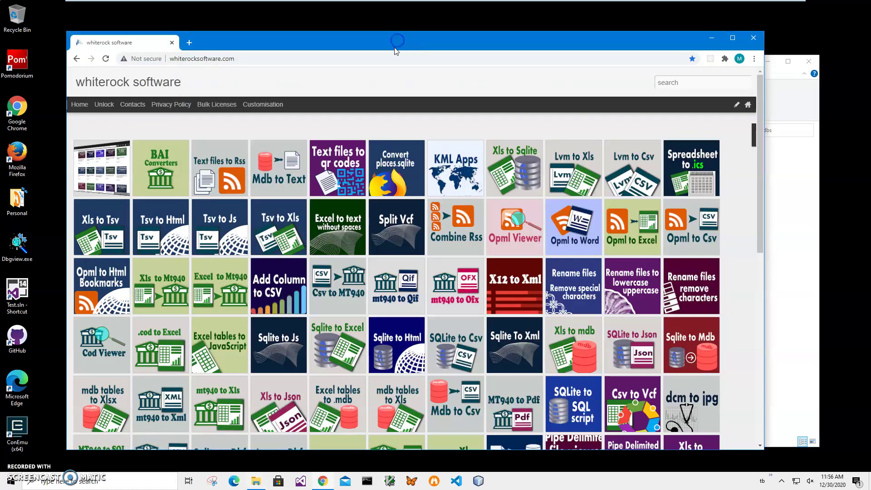
left_click(263, 60)
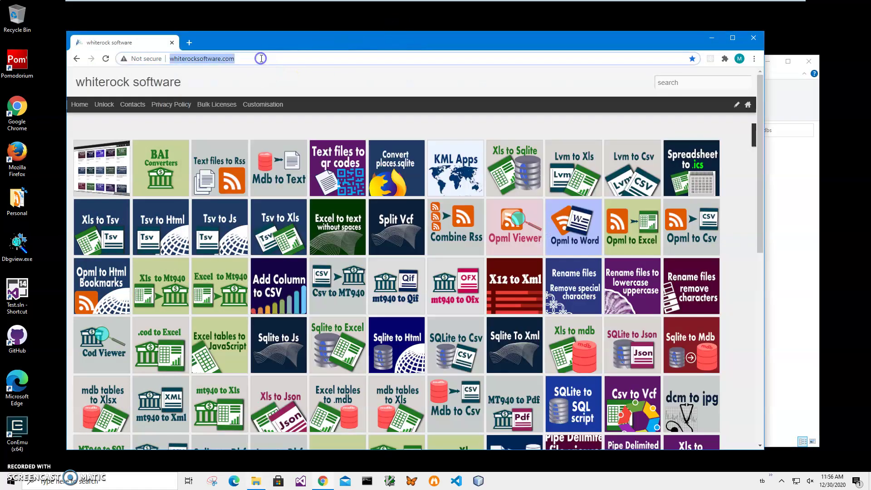
left_click(670, 83)
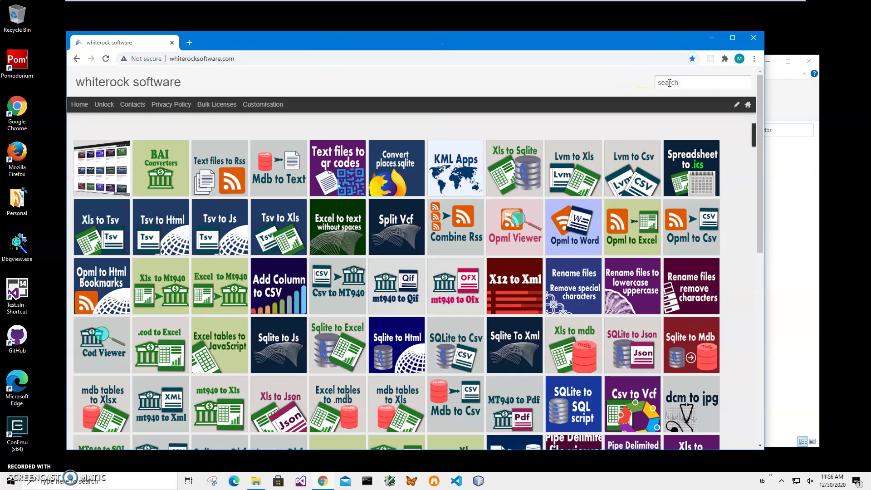
type("mdb")
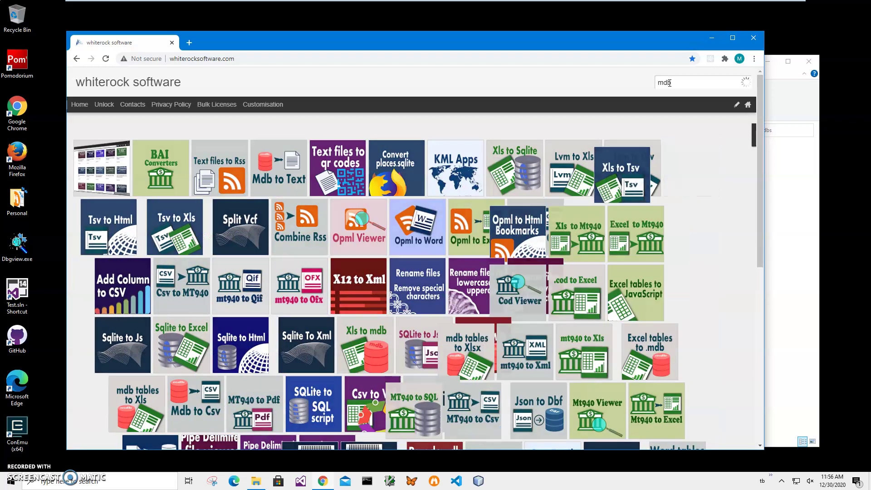
left_click(451, 162)
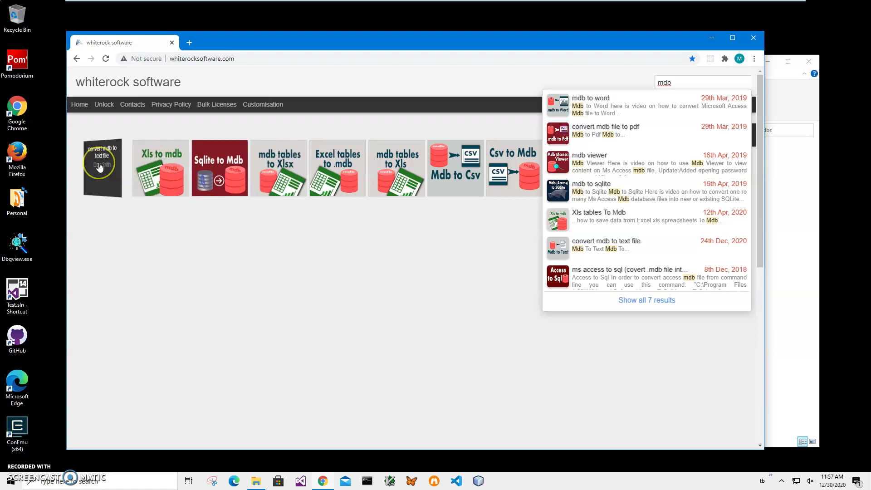
- Download MdbToTextSetup.zip from the Mdb To Text post and open the archive
left_click(100, 168)
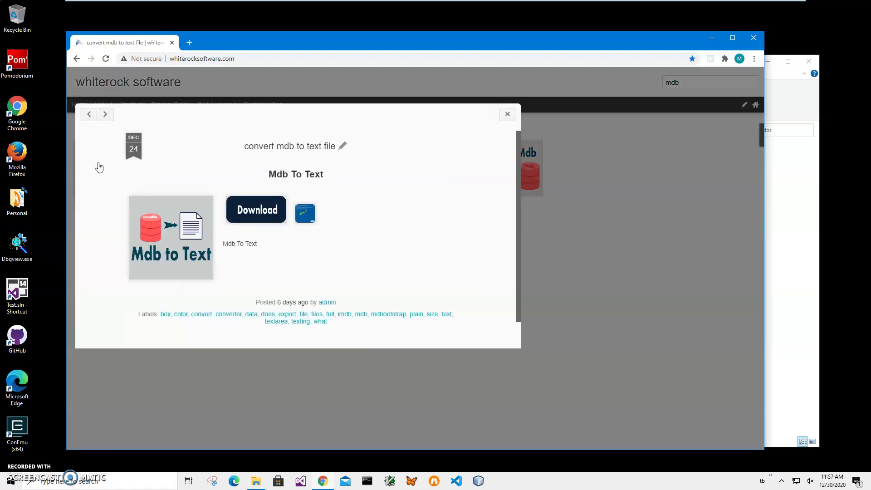
left_click(354, 176)
left_click(373, 190)
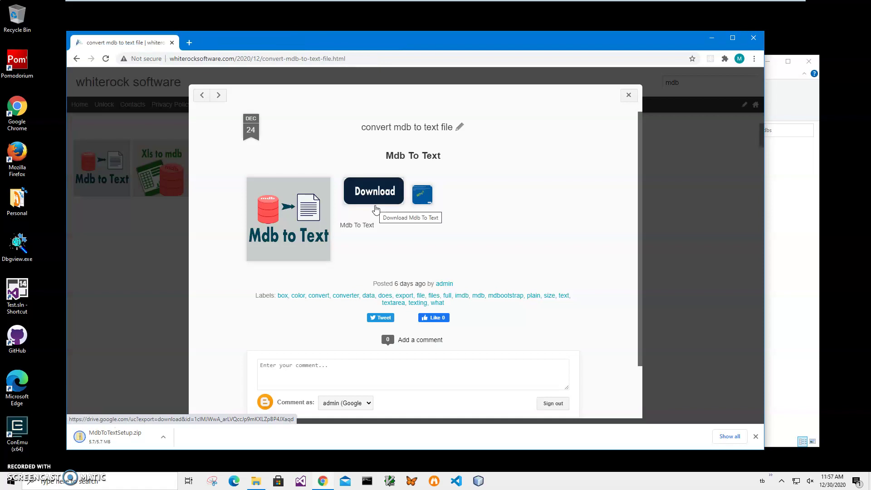
left_click(140, 439)
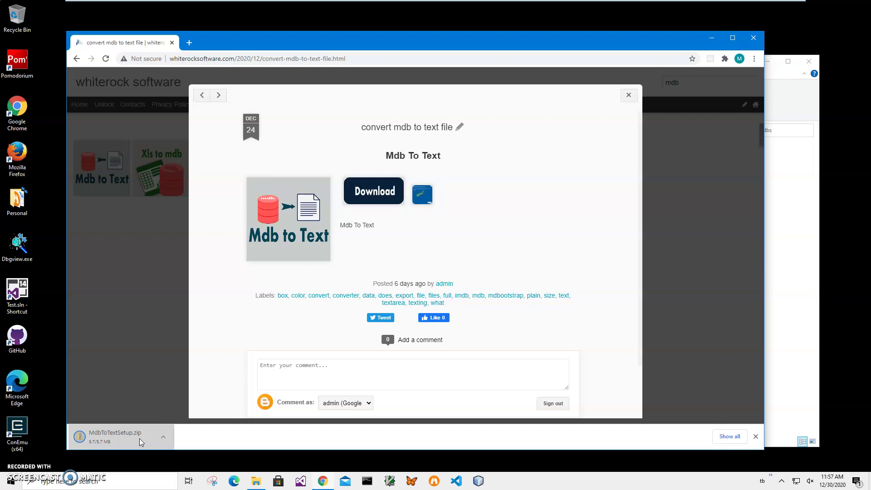
left_click(112, 437)
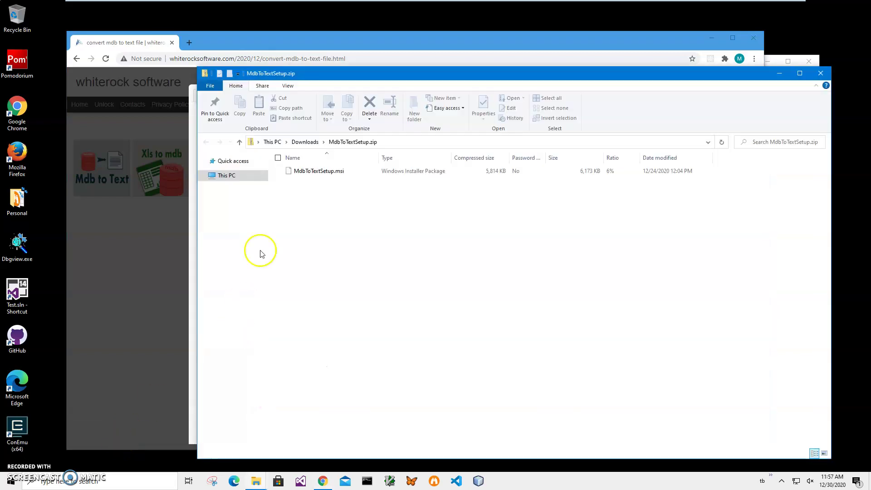
- Install Mdb To Text from MdbToTextSetup.msi, running it anyway and keeping the default installation folder
double_click(302, 175)
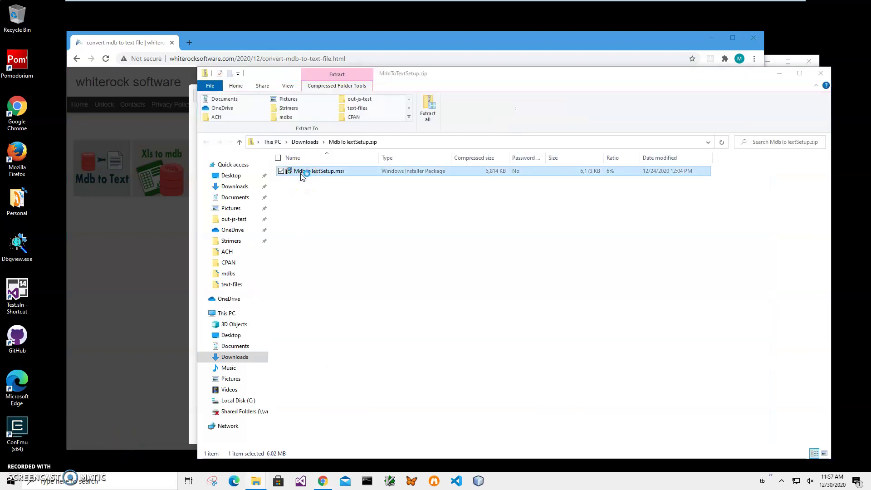
left_click(338, 181)
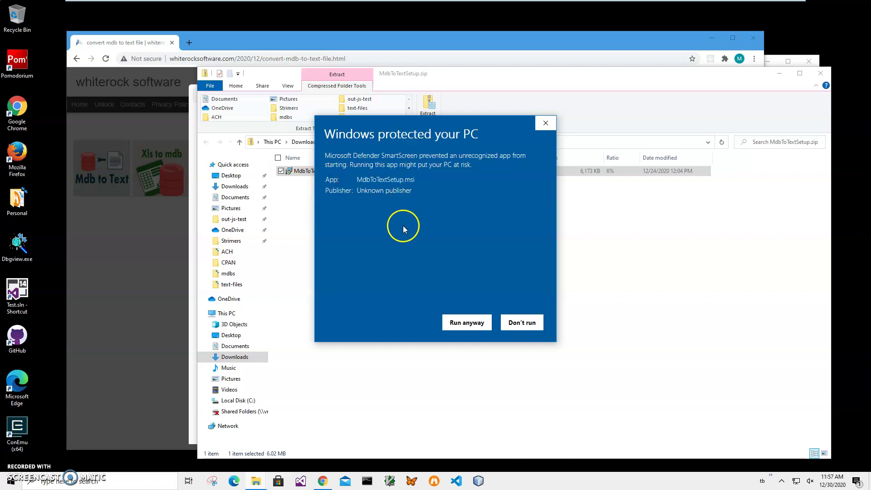
triple_click(401, 192)
left_click(373, 208)
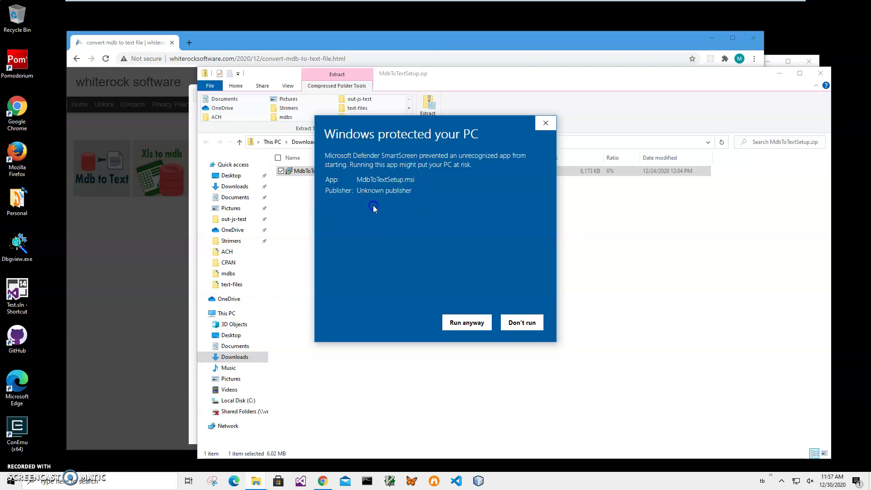
left_click(464, 324)
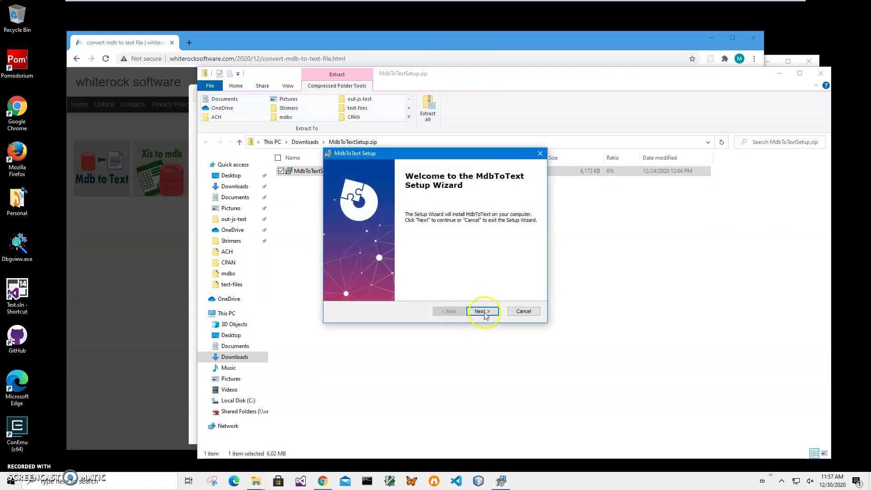
left_click(485, 313)
left_click(485, 313)
left_click(486, 313)
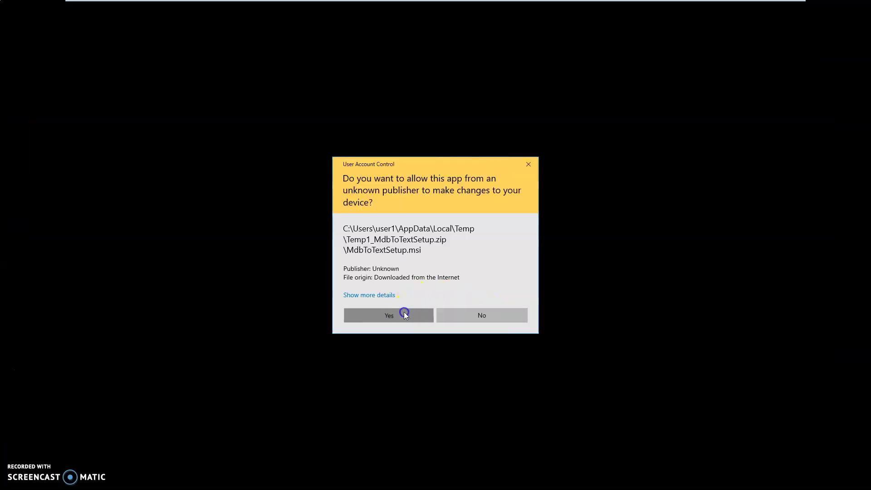
left_click(404, 311)
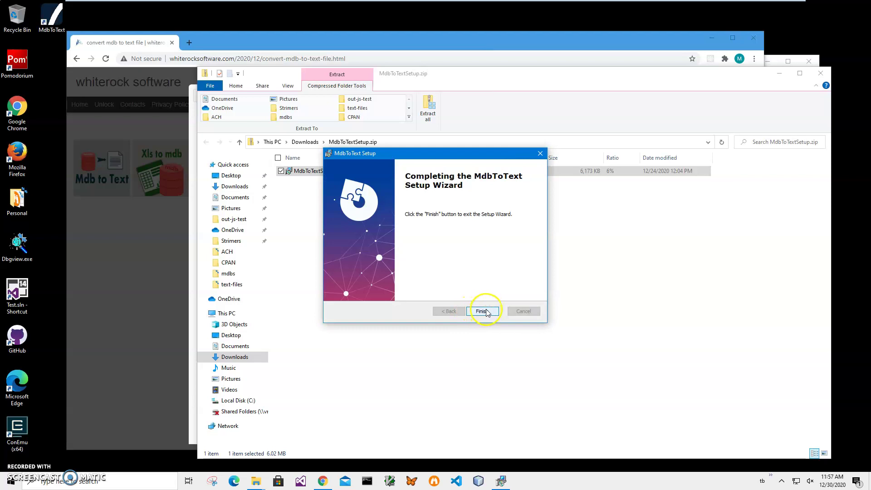
left_click(483, 312)
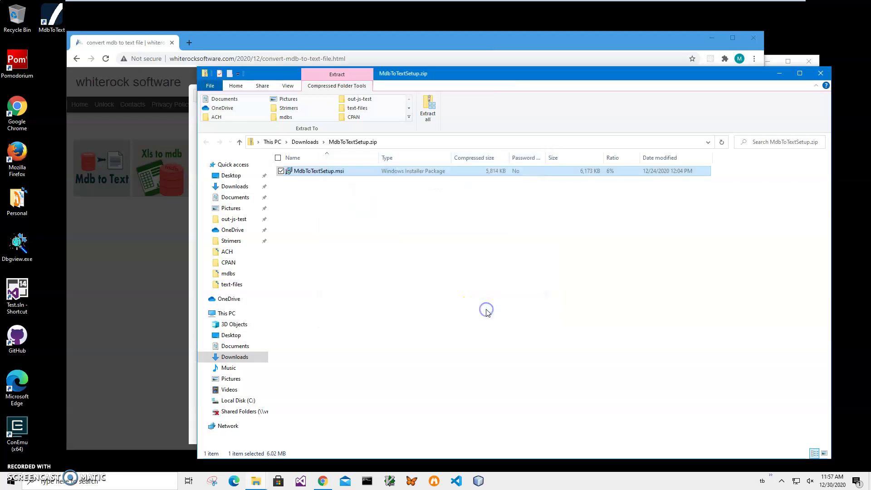
- Close the setup archive window and the browser
double_click(52, 29)
left_click(774, 101)
left_click(821, 73)
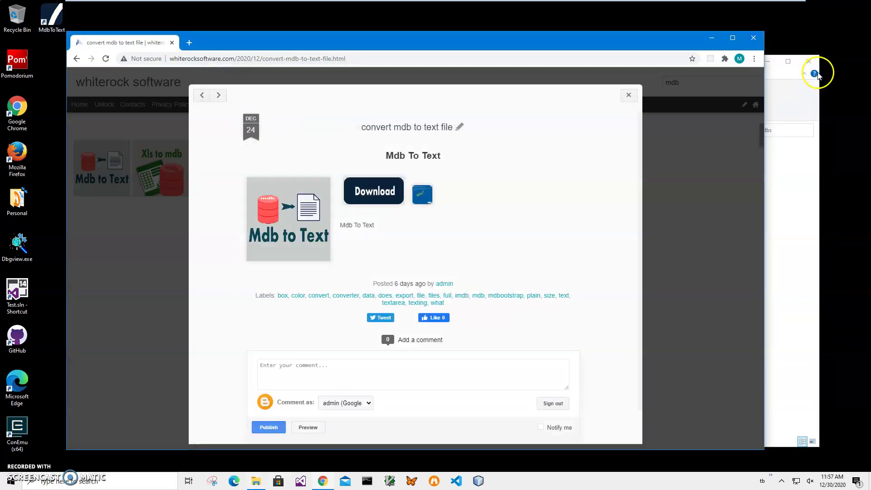
left_click(755, 38)
- Launch Mdb To Text and load Example2003.mdb from the mdbs folder as input
double_click(54, 20)
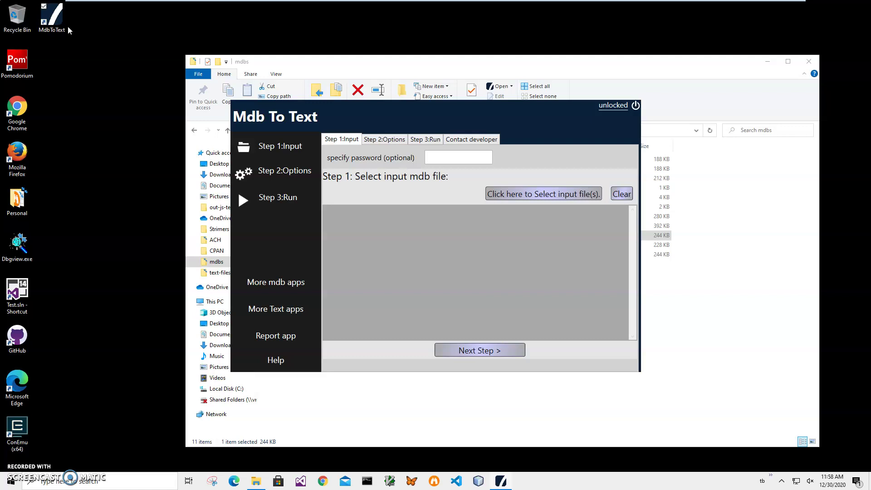
left_click(555, 198)
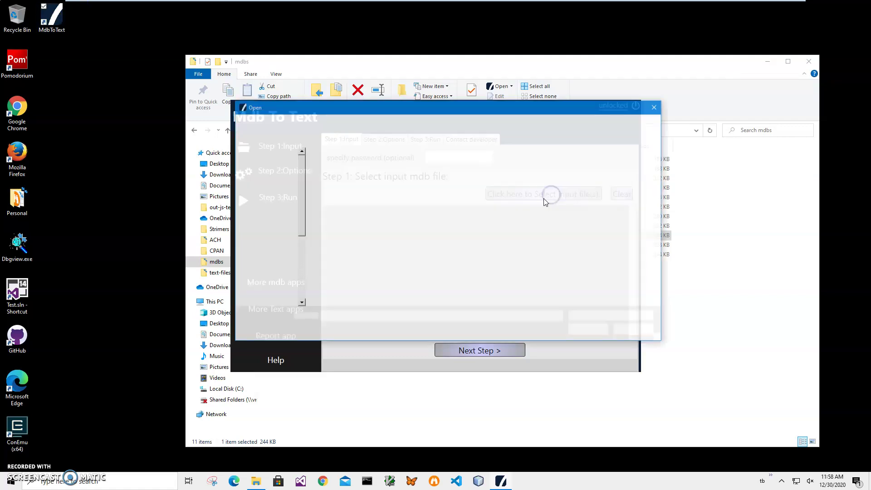
double_click(368, 176)
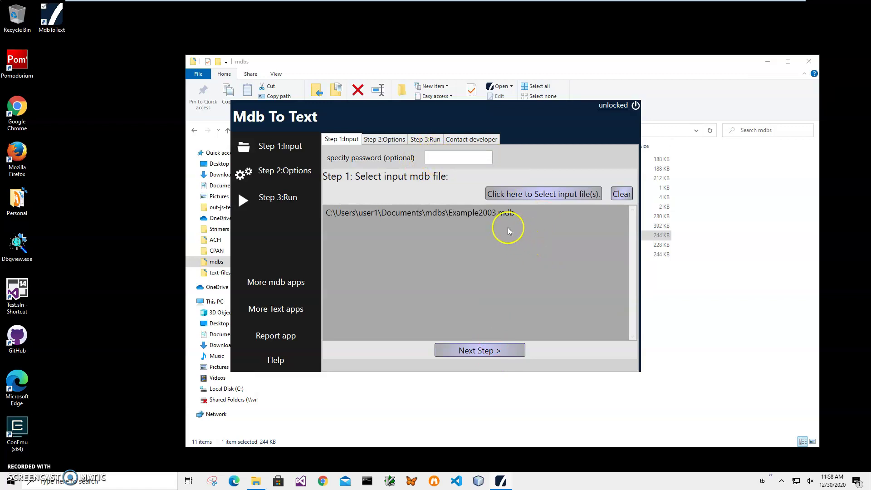
- Set the conversion to include all tables of Example2003.mdb and advance to Step 3
left_click(513, 354)
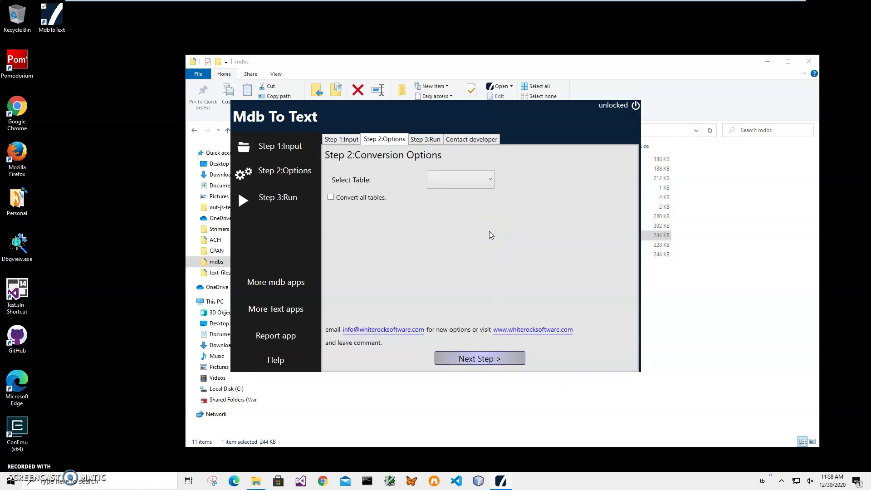
left_click(479, 182)
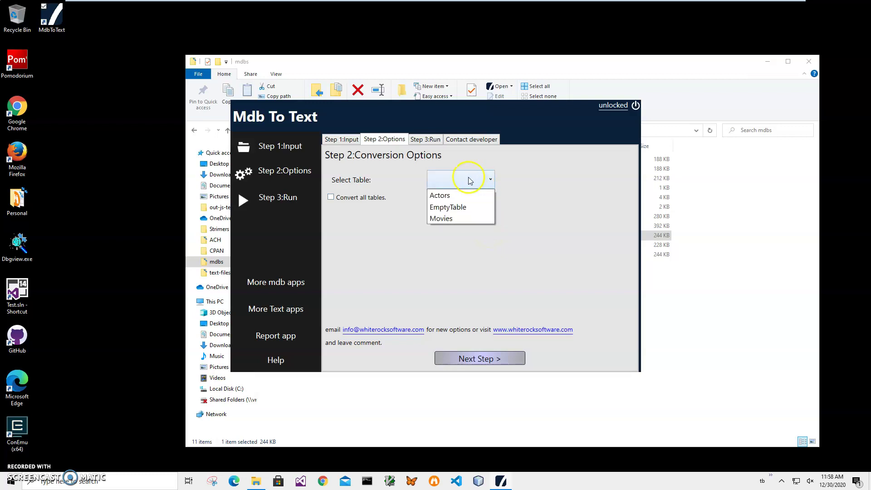
left_click(347, 202)
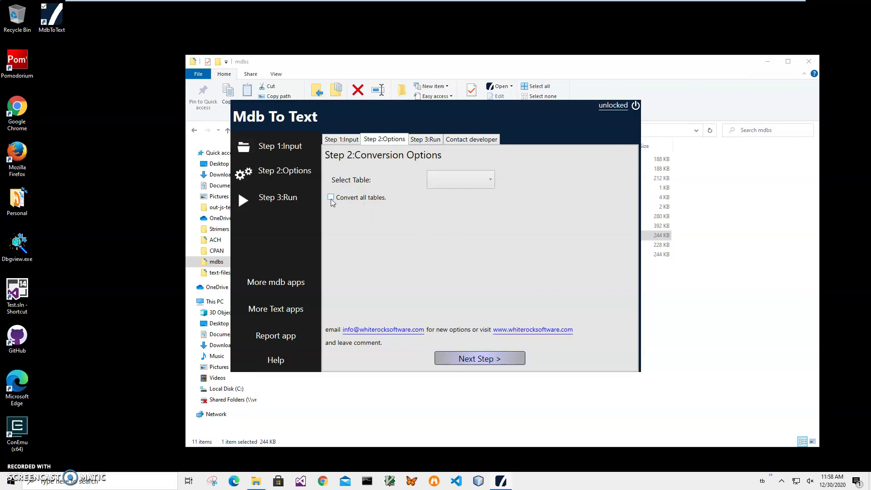
left_click(331, 198)
left_click(485, 359)
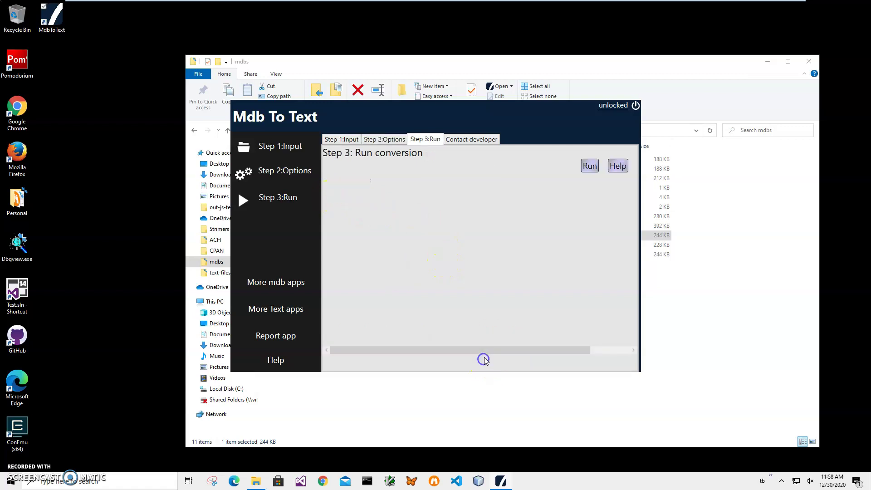
- Run the conversion with Documents as the output folder
left_click(590, 166)
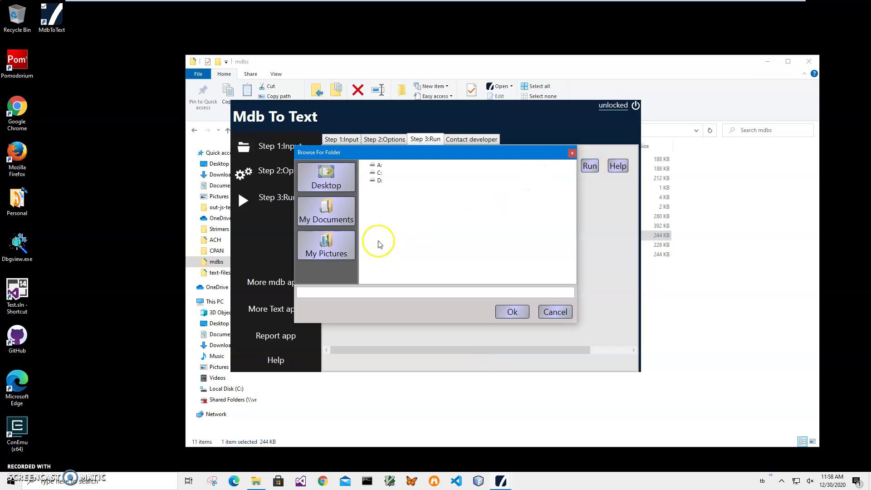
left_click(332, 214)
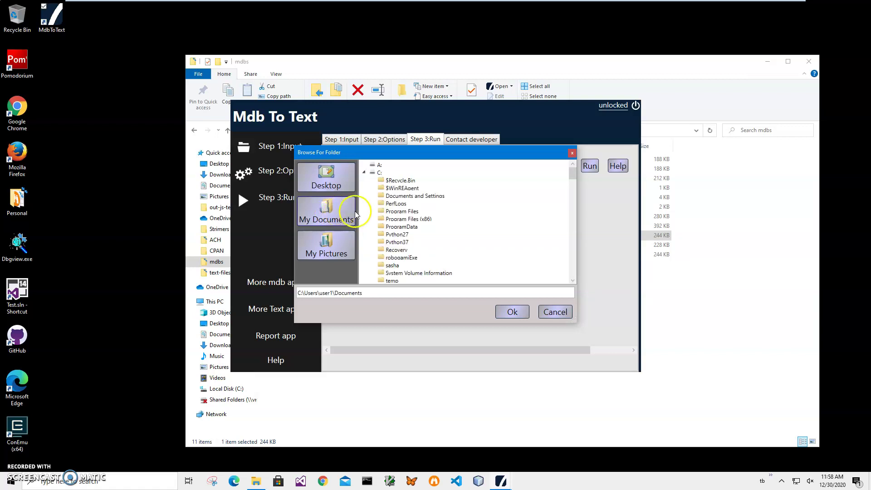
left_click(321, 217)
left_click(514, 313)
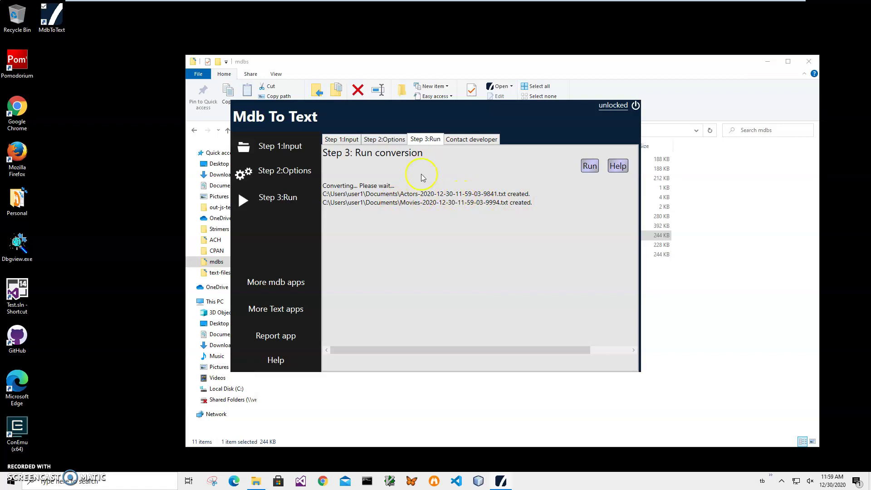
- Show the Documents folder in Explorer sorted by Date modified, newest first
left_click(443, 69)
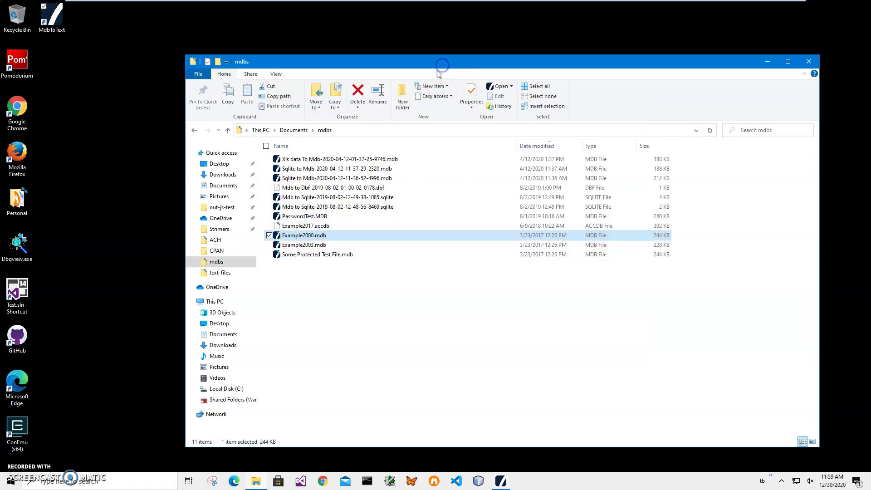
left_click(228, 176)
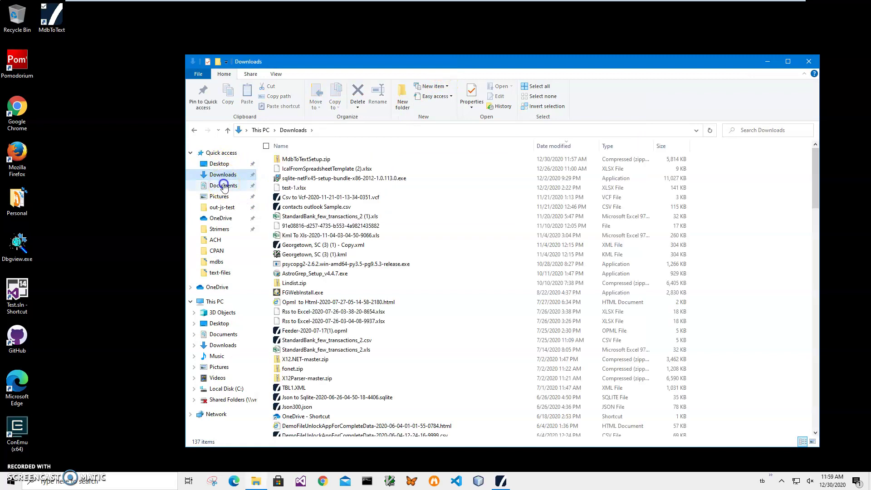
left_click(224, 187)
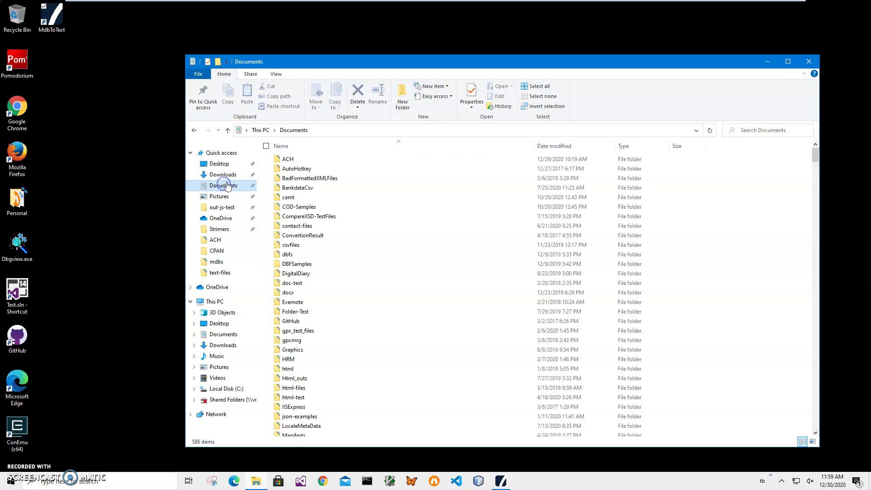
left_click(567, 147)
left_click(336, 160)
double_click(336, 160)
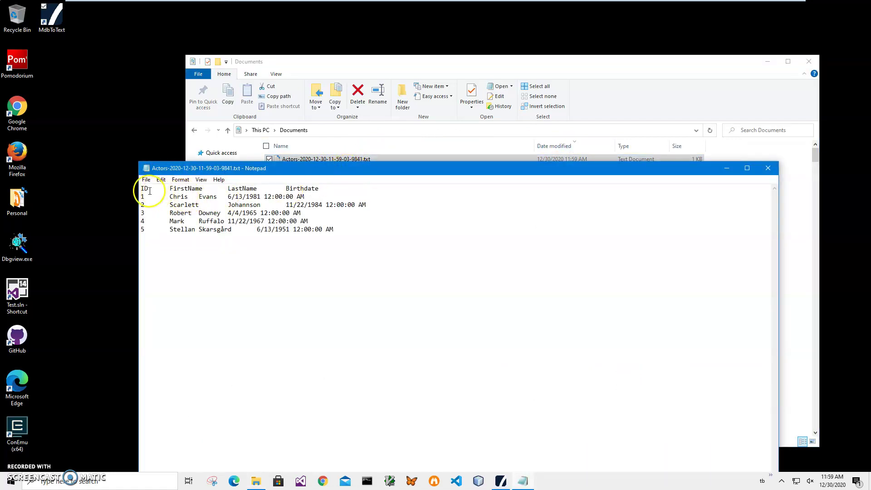
left_click_drag(141, 189, 336, 189)
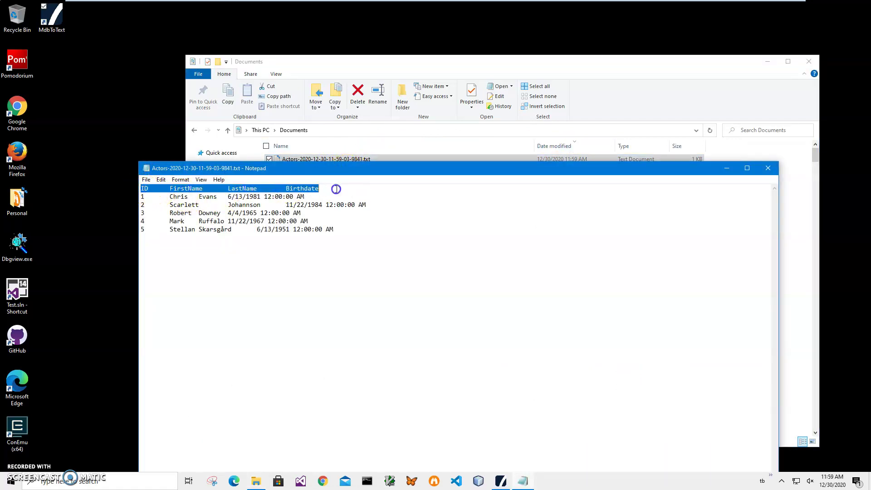
left_click_drag(348, 230, 140, 179)
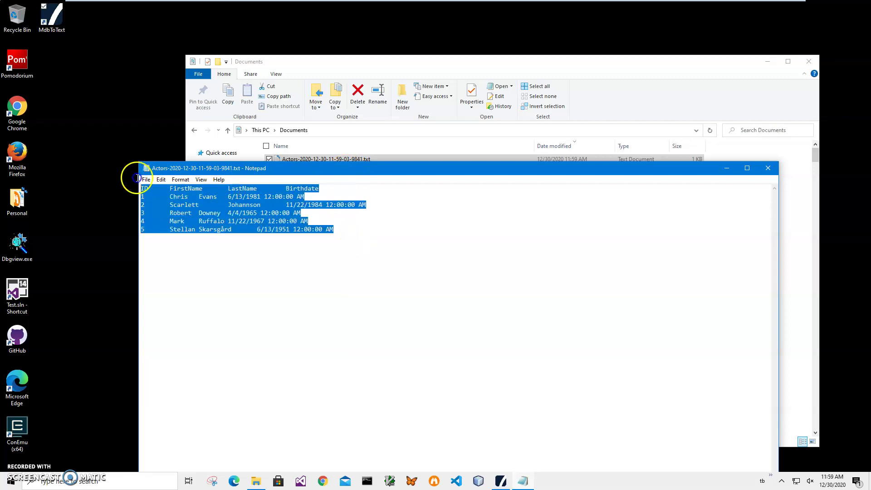
left_click(769, 168)
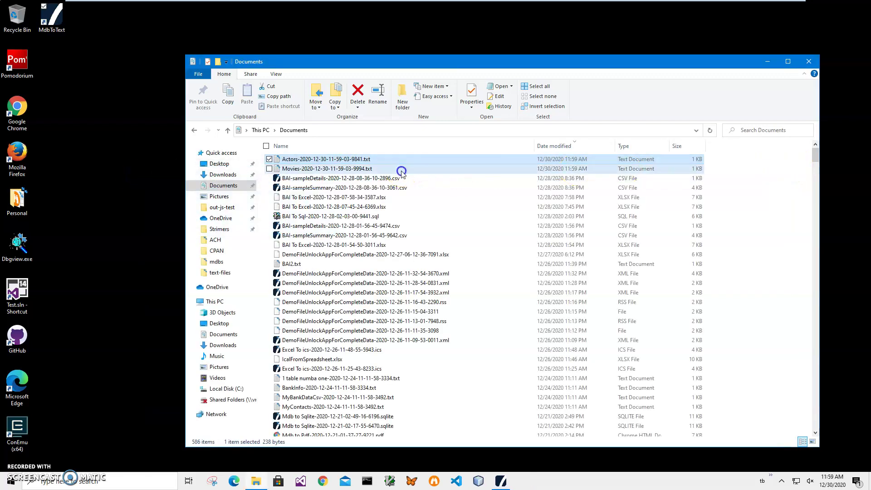
double_click(401, 169)
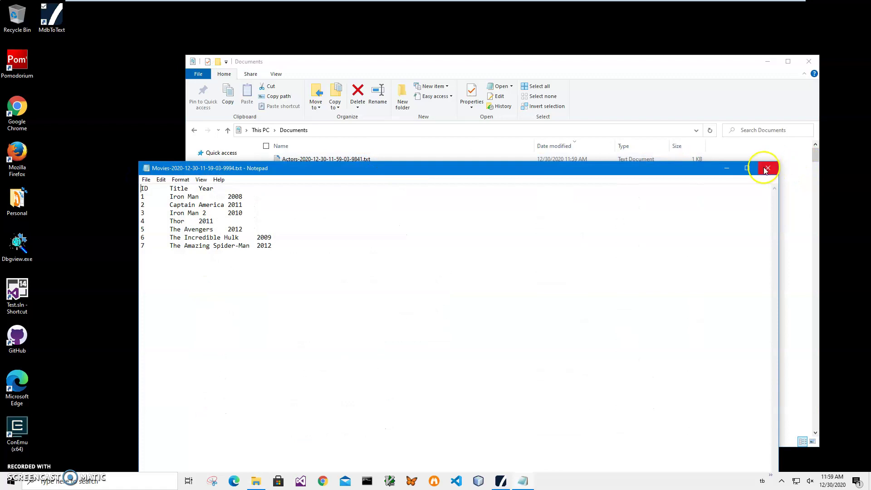
left_click(770, 167)
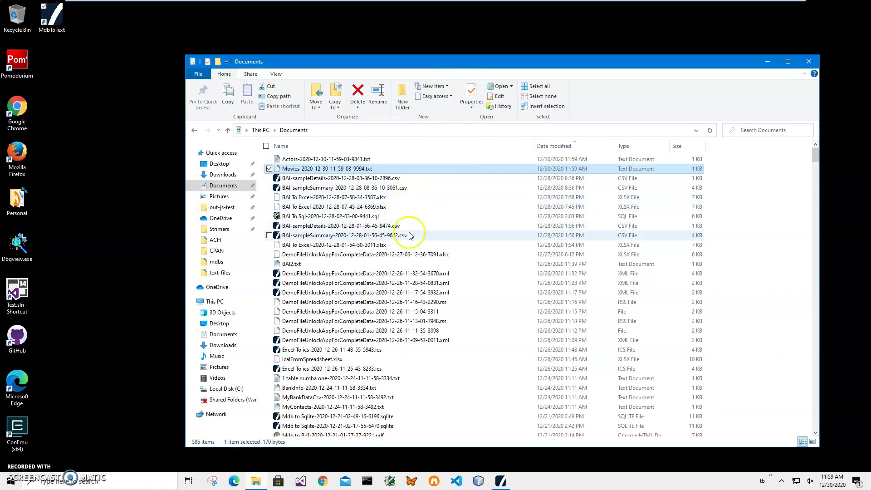